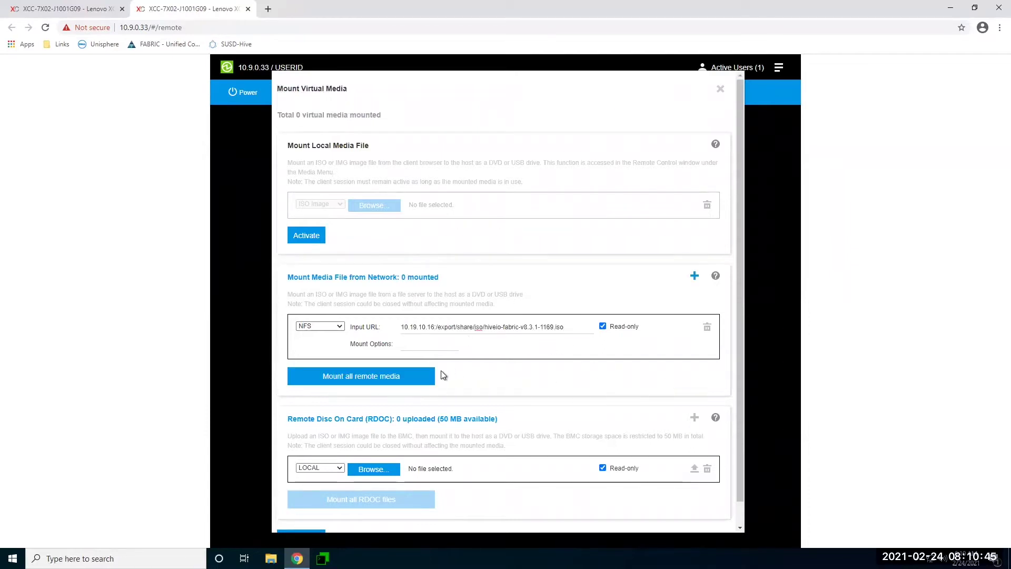
- Mount the NFS image hiveio-fabric-v8.3.1-1169.iso as remote media and choose it as the virtual media for the next restart
left_click(396, 377)
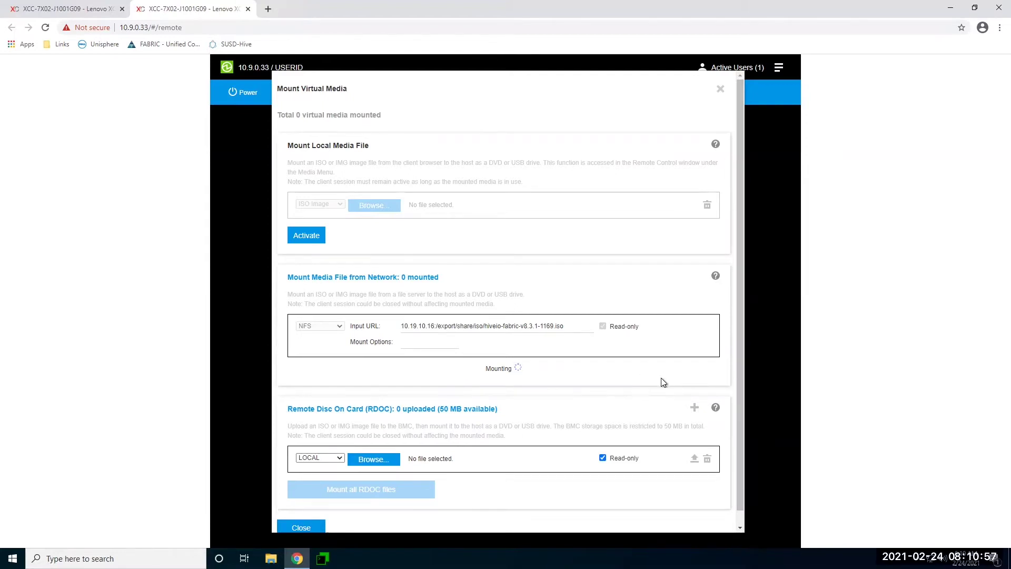
scroll(498, 416, "down", 1)
left_click(356, 488)
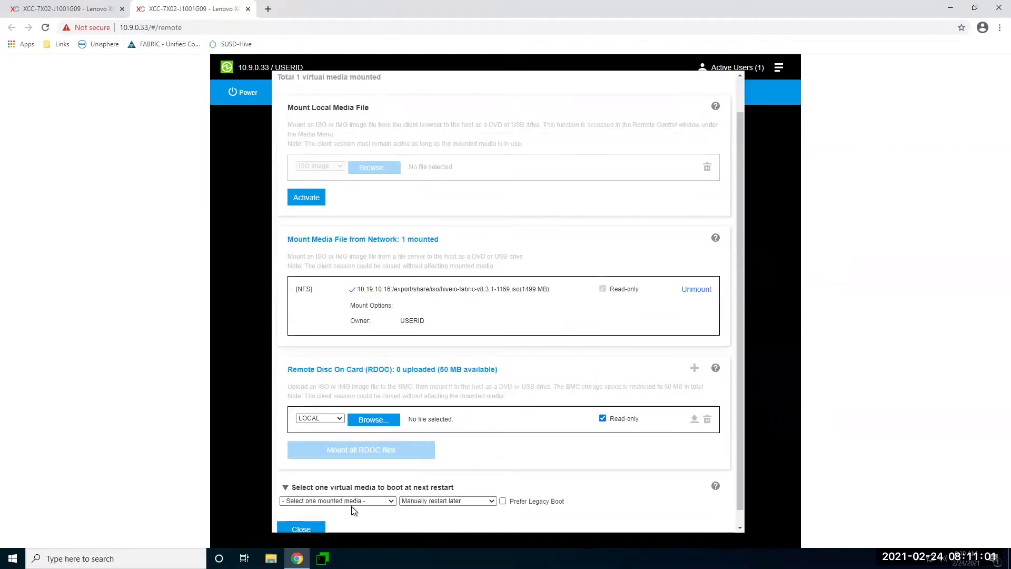
left_click(367, 500)
left_click(366, 517)
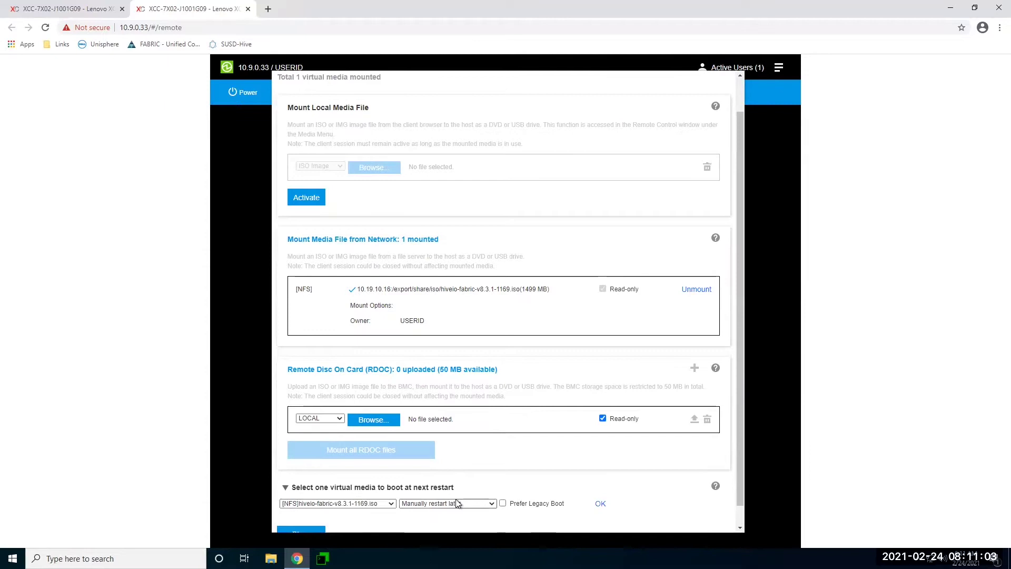
- Apply an immediate server restart into the selected boot media and close the virtual media dialog
left_click(458, 504)
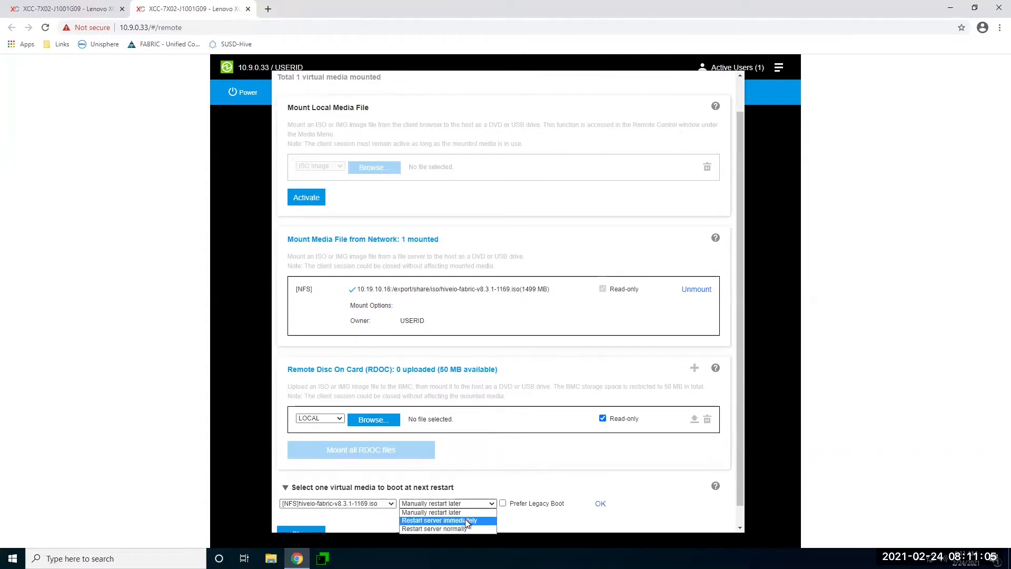
left_click(465, 520)
left_click(603, 505)
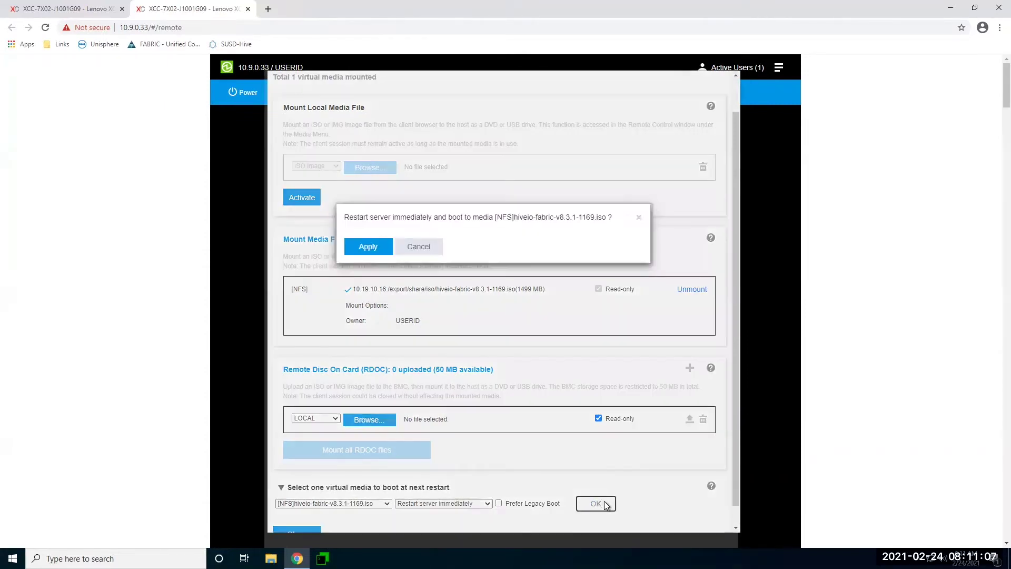
left_click(368, 248)
scroll(738, 516, "down", 1)
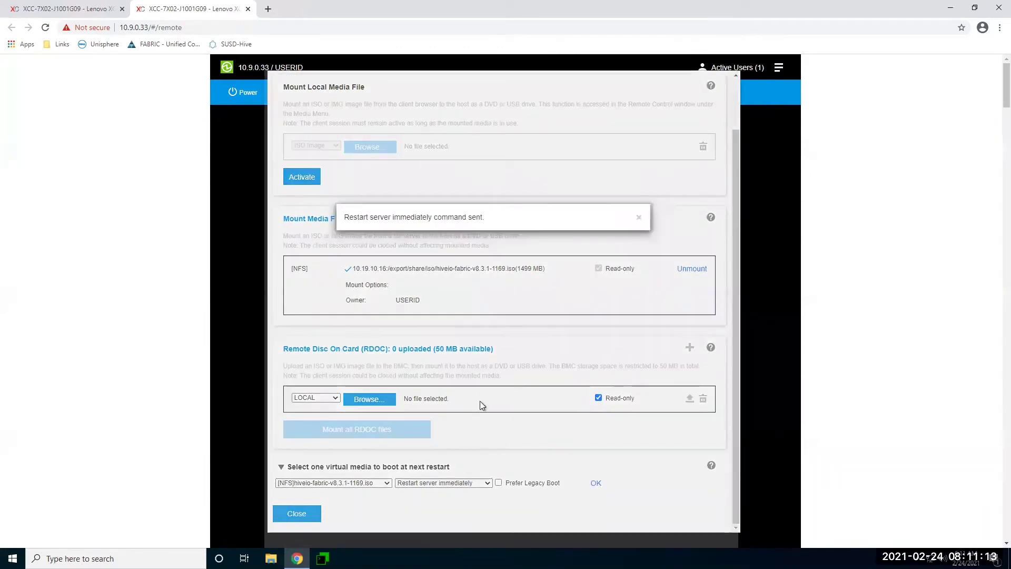
left_click(640, 219)
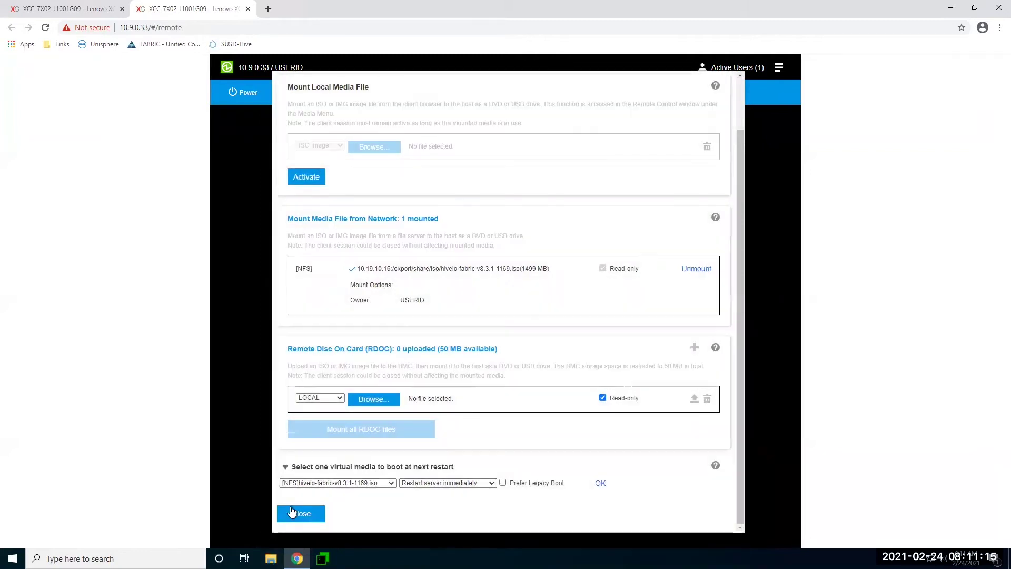
left_click(301, 518)
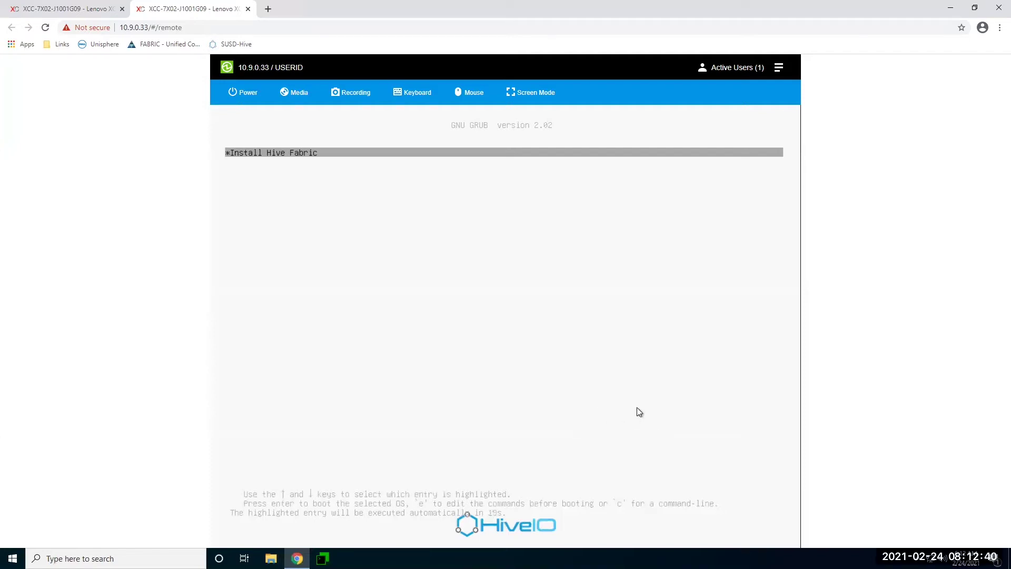
- Boot the Install Hive Fabric entry and toggle the /dev/sda disk in the installer's disk selection
key("Return")
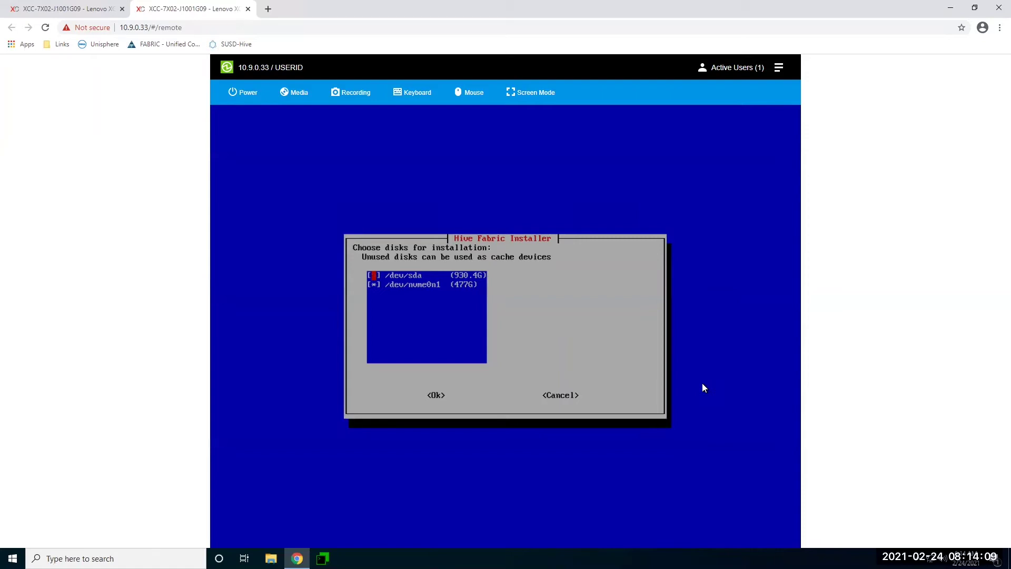
key("space")
key("Tab")
key("Tab")
key("Tab")
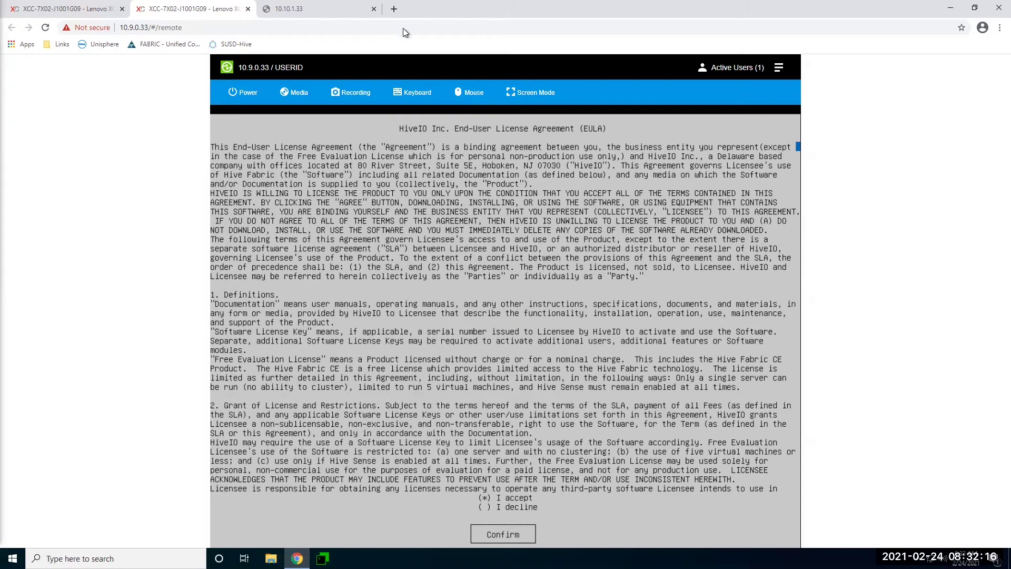
- Close the extra 10.10.1.33 browser tab and accept the HiveIO End-User License Agreement
left_click(374, 9)
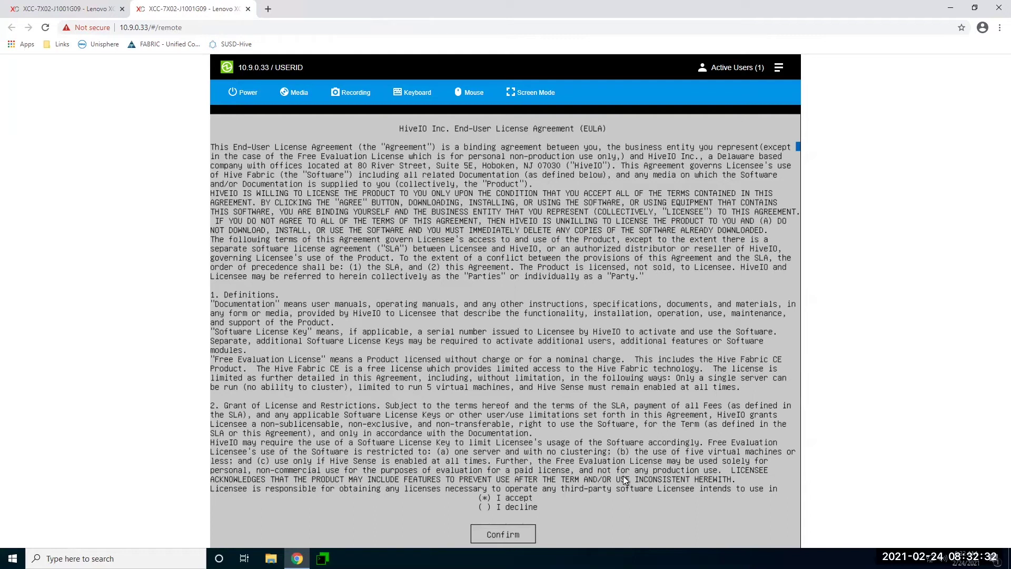
key("Tab")
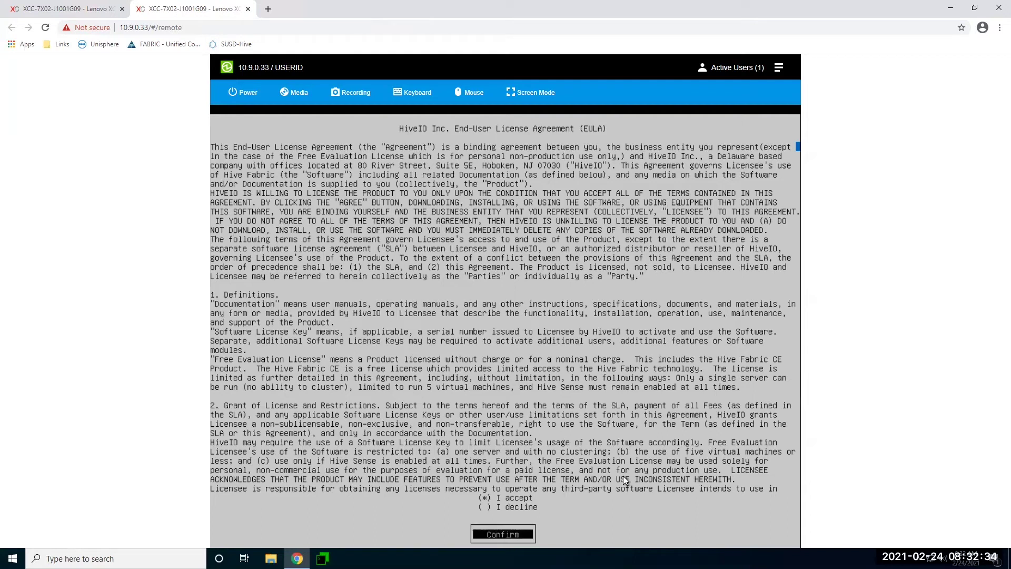
key("Return")
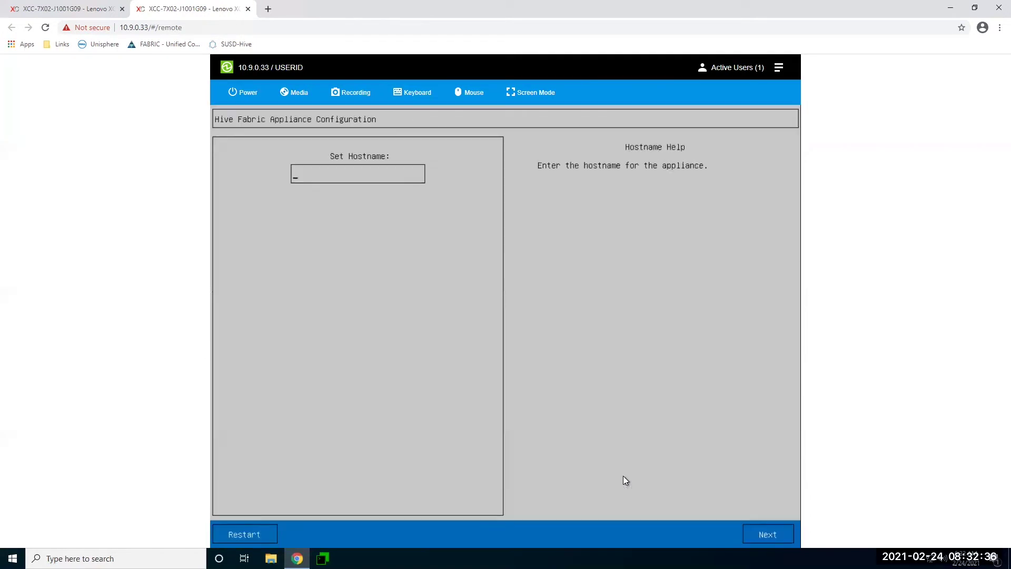
- Set the appliance hostname to Immersion-01 and continue to the admin password page
type("Immersion")
type("-01")
key("Tab")
key("Return")
- Enter and confirm the new admin user password, clearing the first attempt, and continue to the network configuration
type("****")
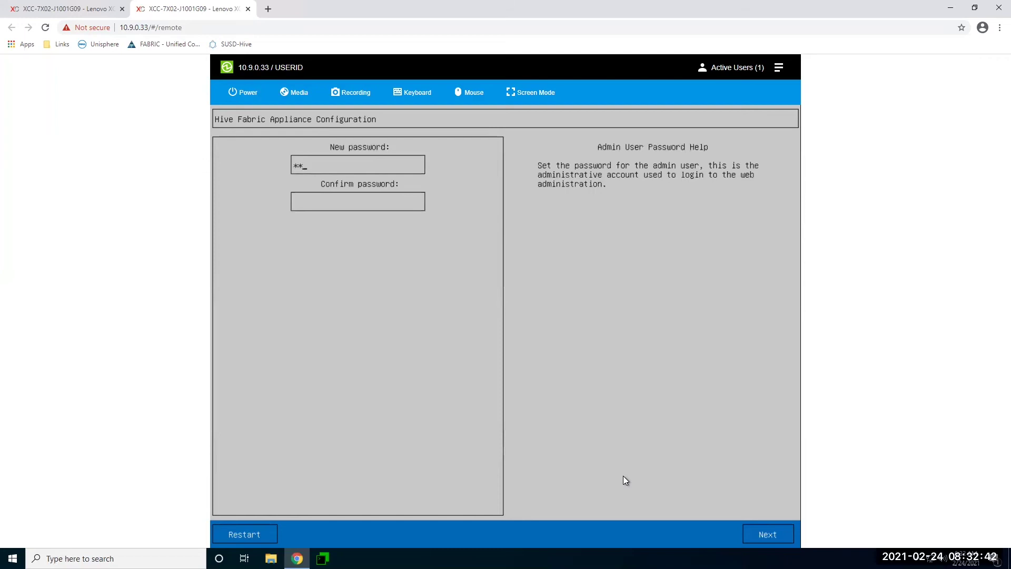
key("BackSpace")
key("BackSpace")
key("BackSpace")
key("BackSpace")
type("**********")
key("Tab")
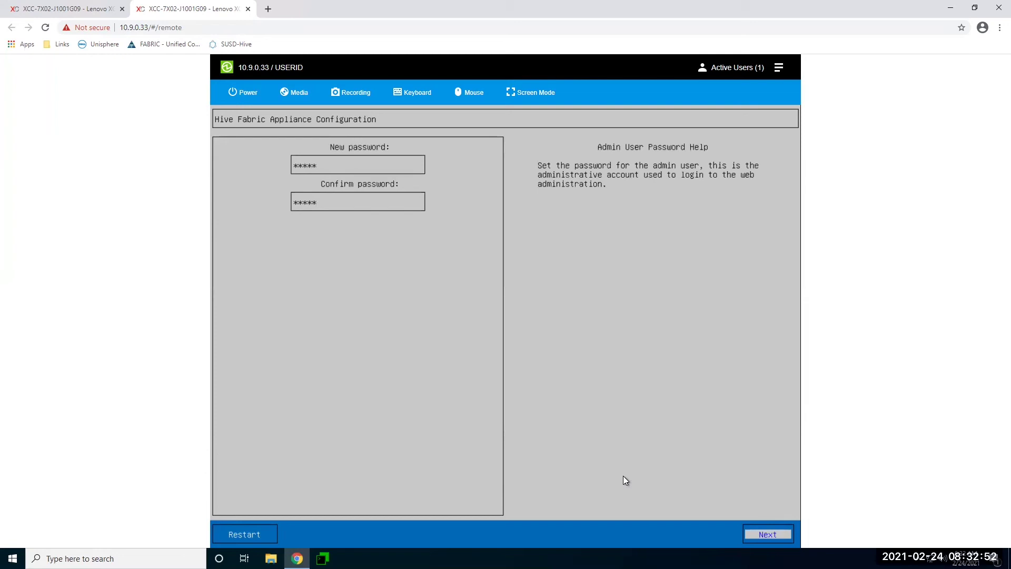
key("Return")
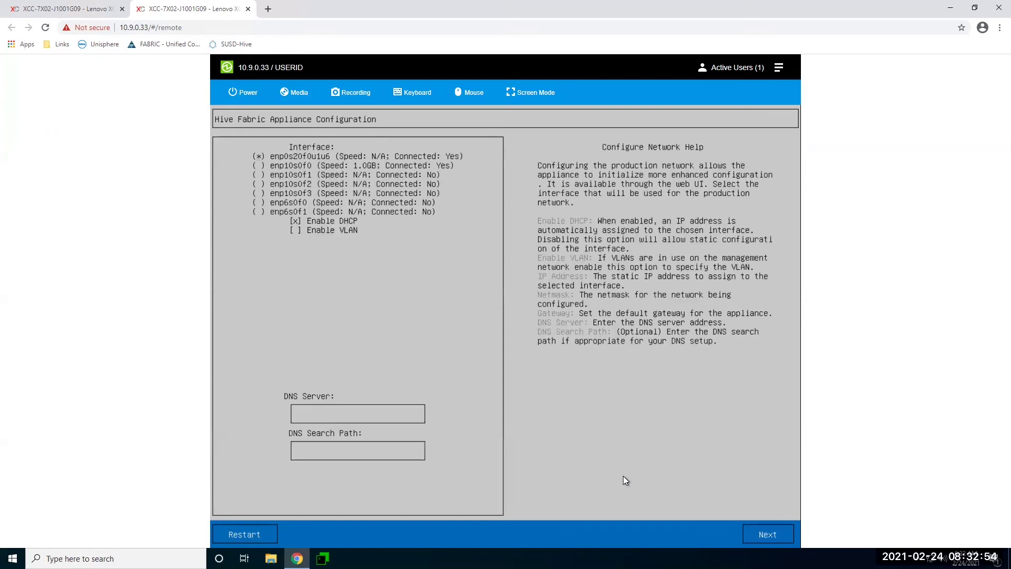
- Select enp10s0f0 as the production network interface, disable DHCP and enable VLAN
key("Down")
key("space")
key("space")
key("Up")
key("space")
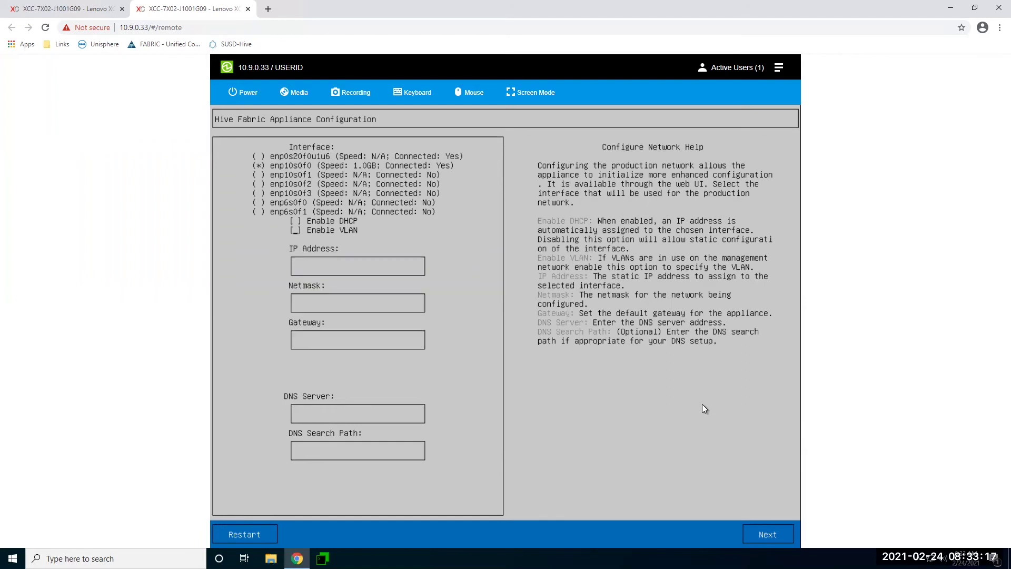
key("space")
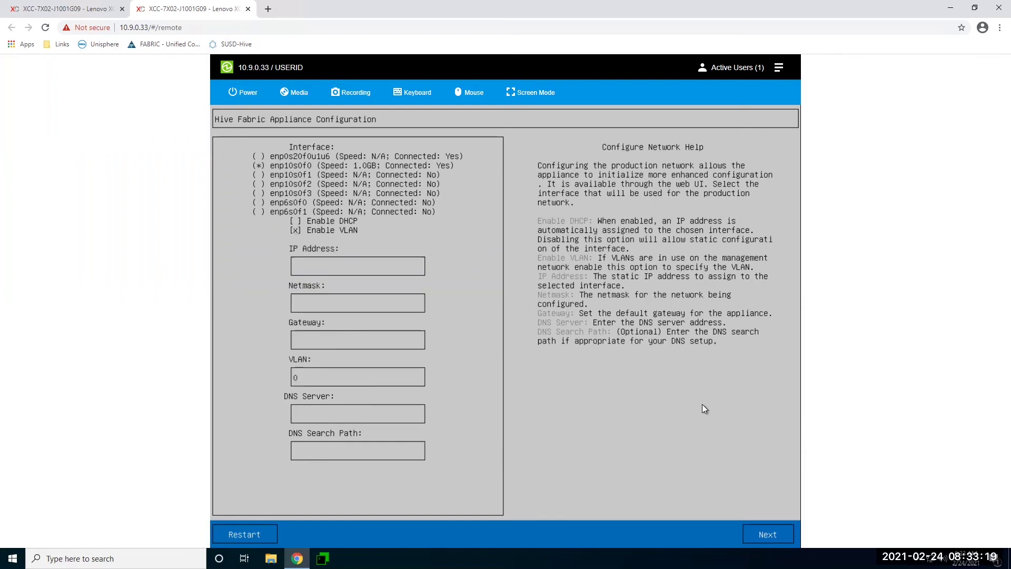
- Set the static IP address to 10.10.1.33, the netmask to 255.255.252.0 and the gateway to 10.10.1.1
type("10.10.")
type("1.")
type("33")
type("255.255")
type(".252.0")
type("10.10.1.1")
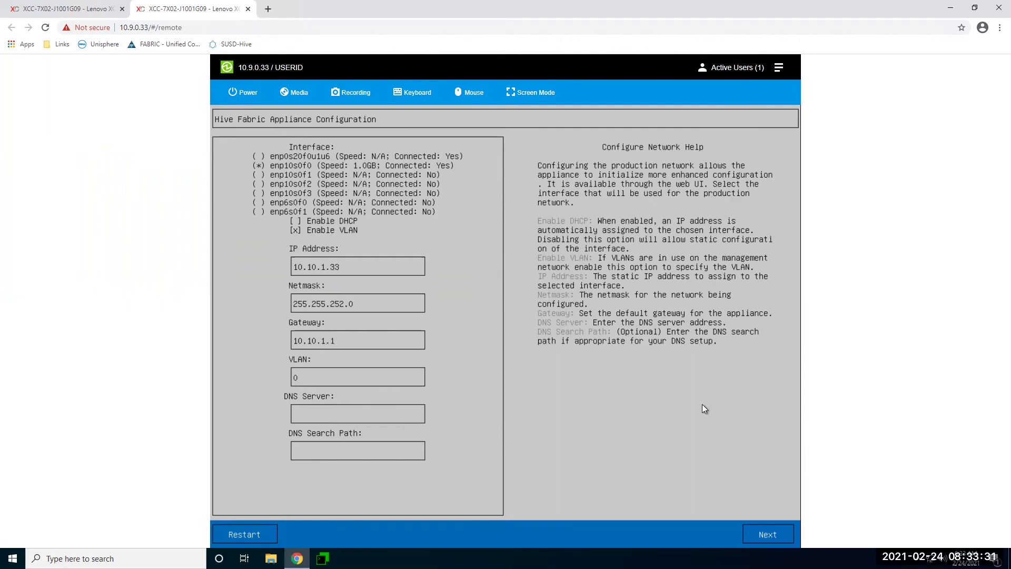
- Set the VLAN to 300, the DNS server to 10.19.5.100 and the DNS search path to hiveio.lan, and continue
key("BackSpace")
type("300")
key("Tab")
type("10.19.5.100")
key("Tab")
type("hiveio.lan")
key("Return")
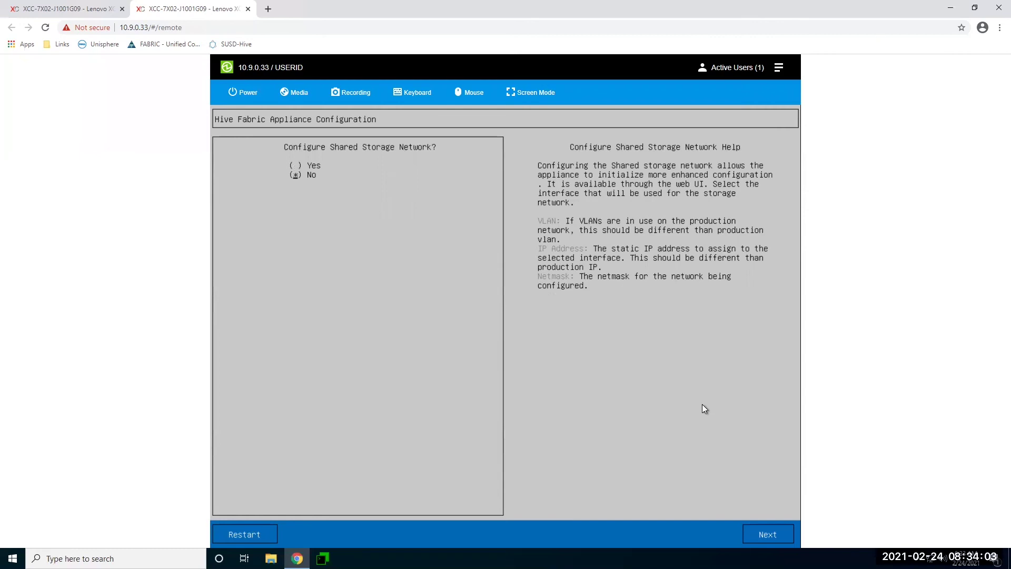
- Keep No for configuring the shared storage network and continue with the appliance configuration
key("Tab")
key("Return")
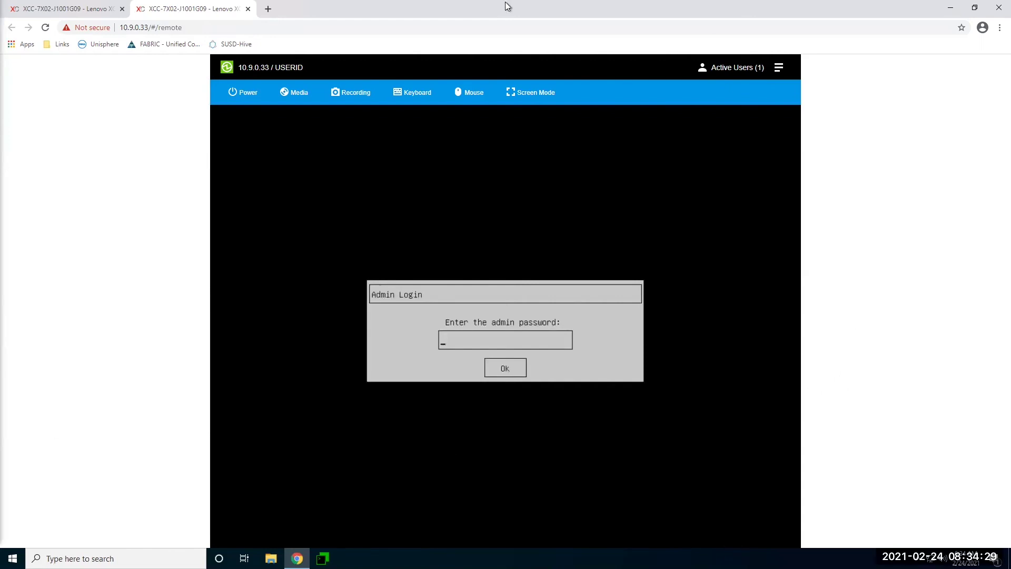
left_click(268, 9)
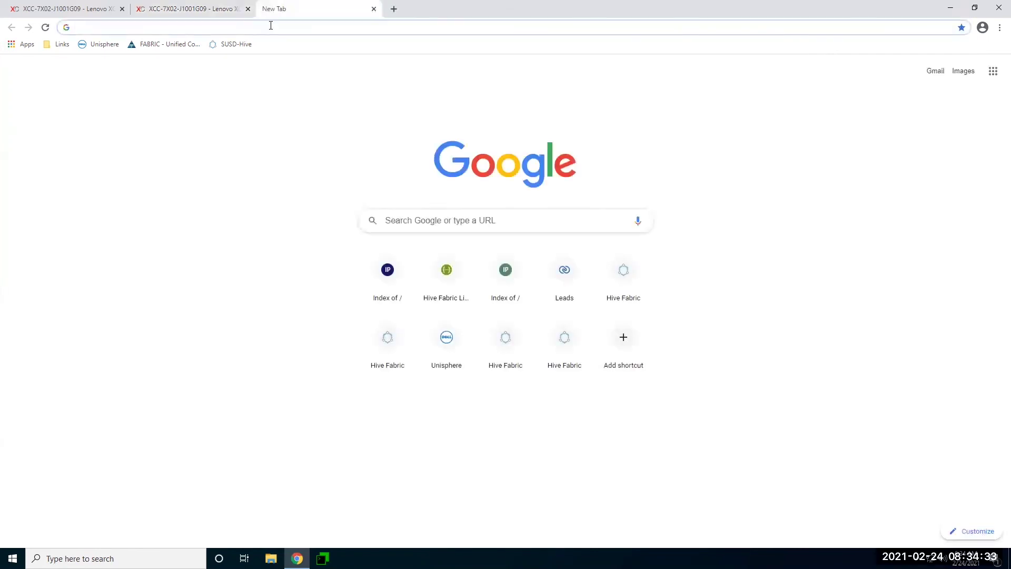
type("https://10.10.1.33")
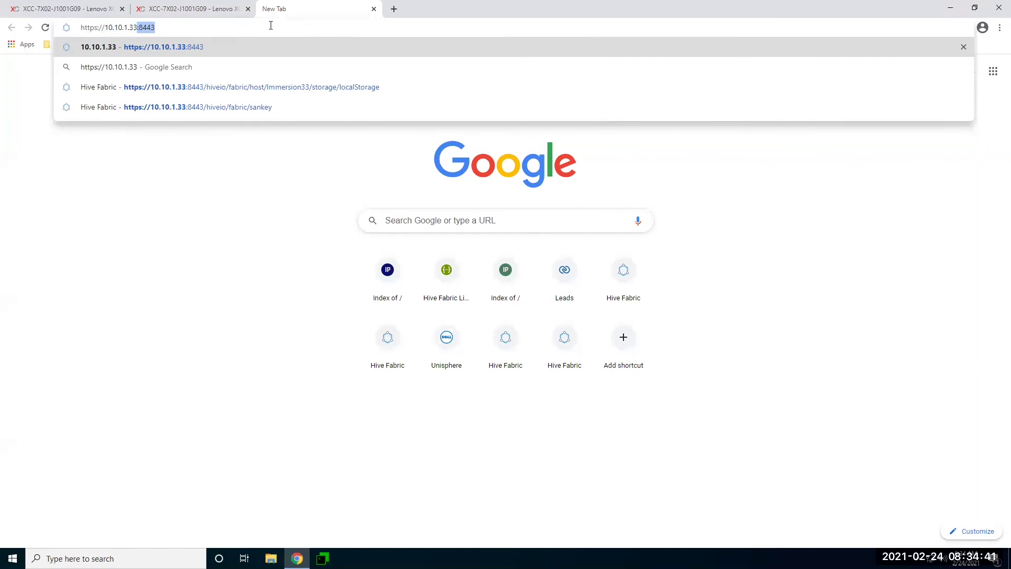
key("Return")
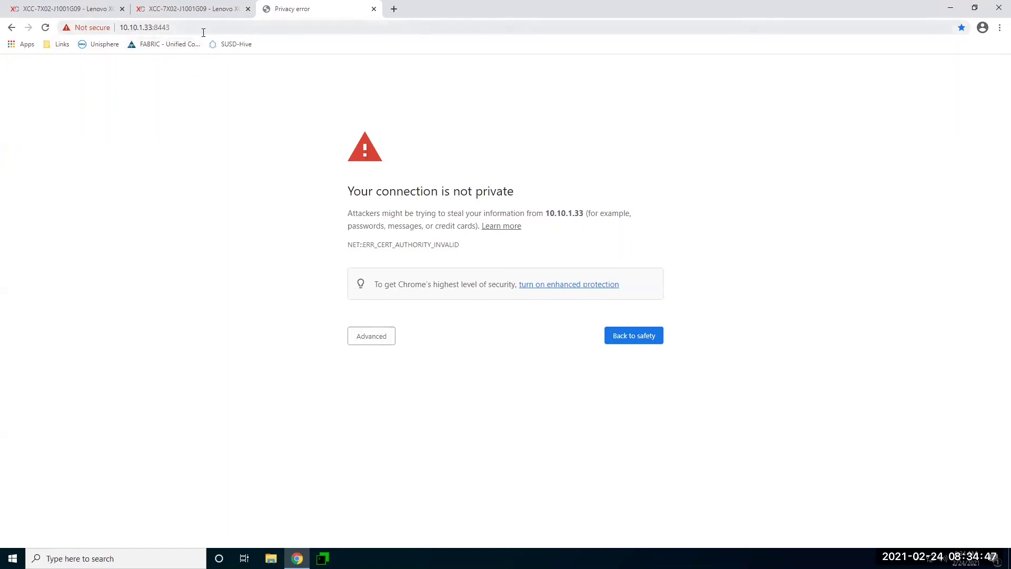
left_click(381, 343)
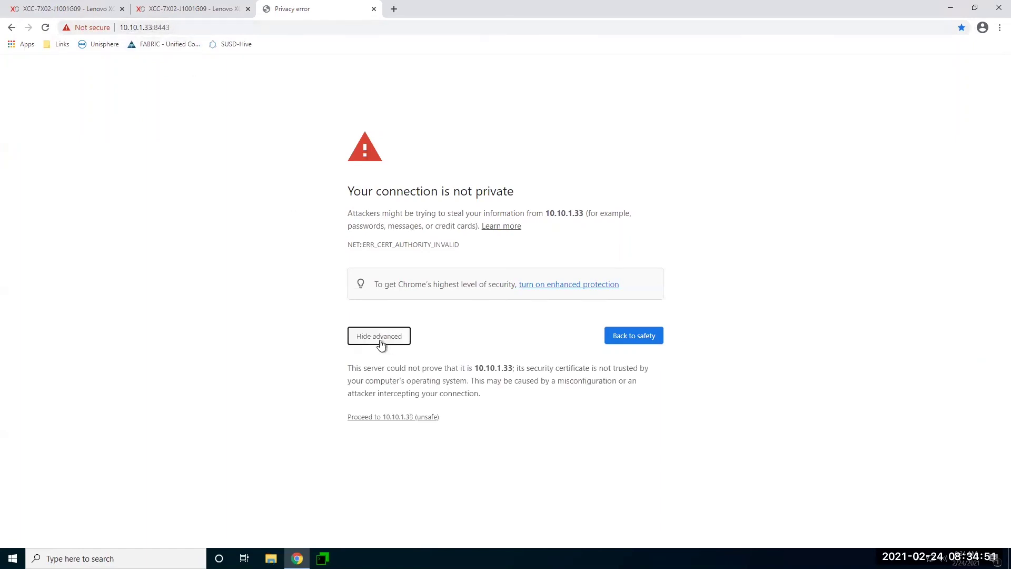
left_click(411, 418)
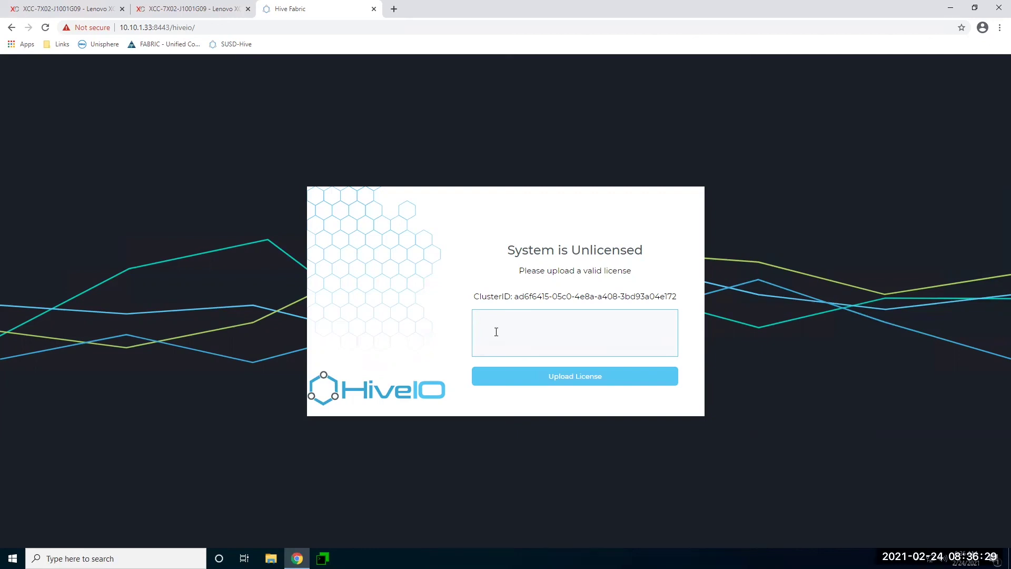
- Paste the license key into the Hive Fabric license field and upload it
key("ctrl+v")
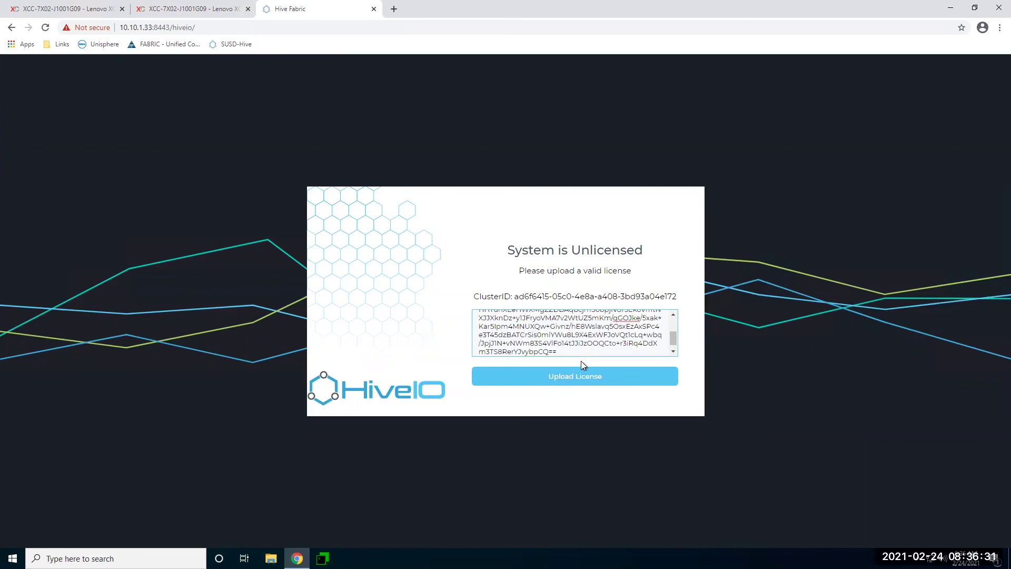
left_click(592, 378)
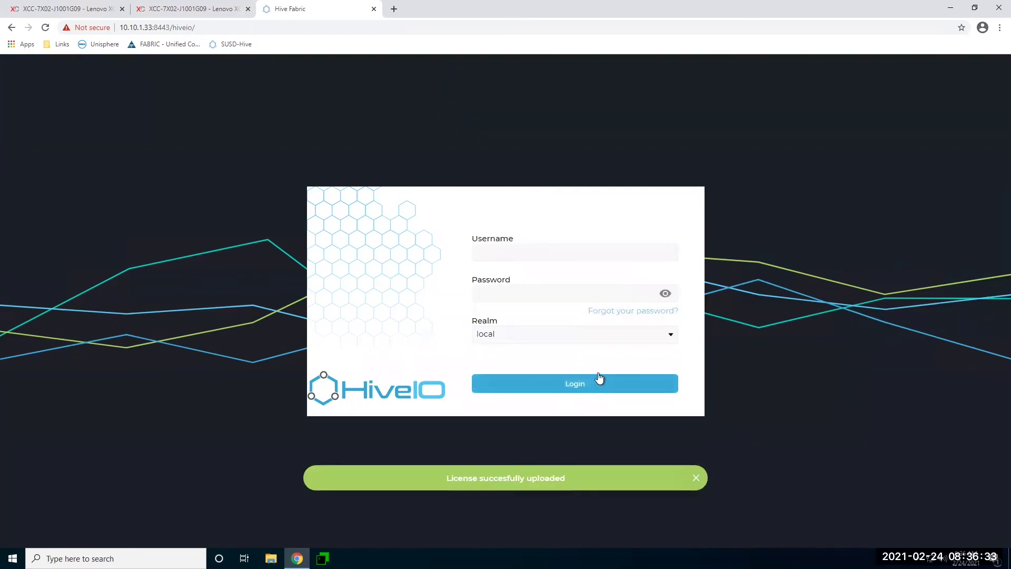